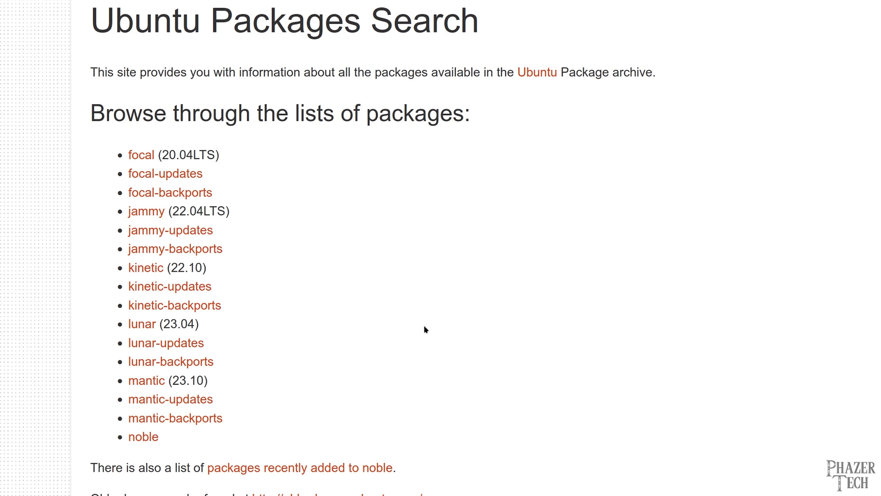
Open the list of noble archive sections and autoscroll through it.
left_click(155, 437)
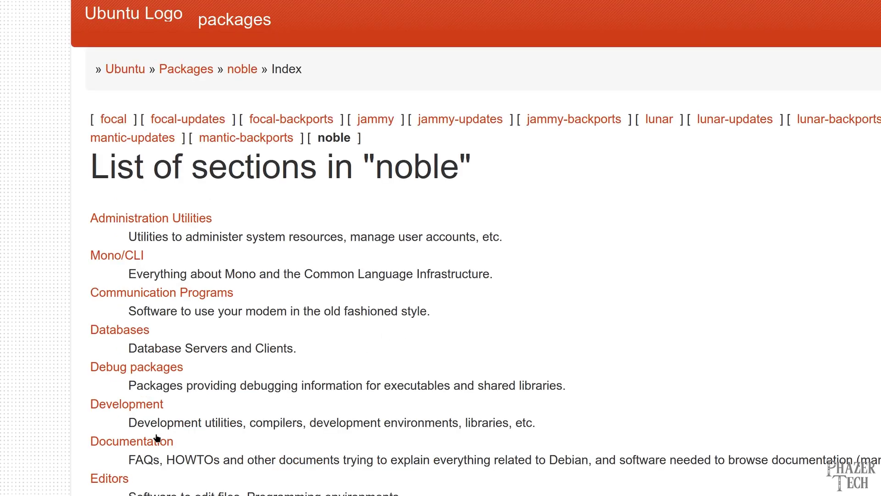
middle_click(640, 262)
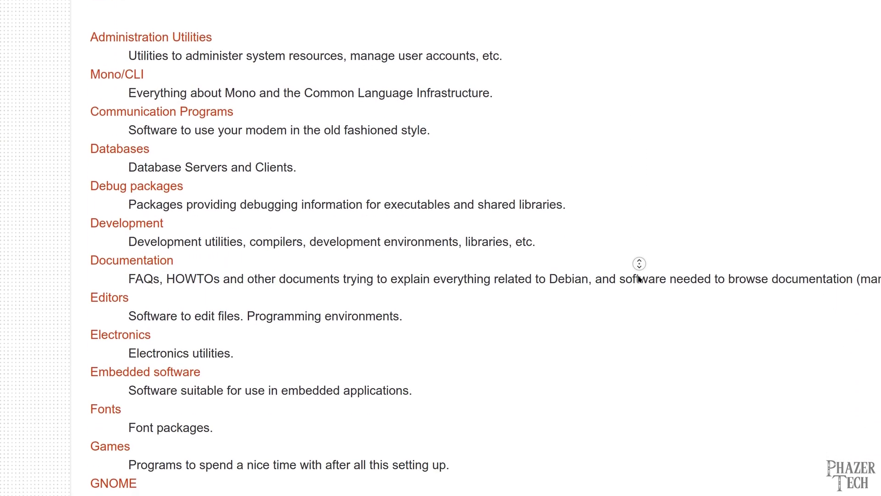
left_click(638, 276)
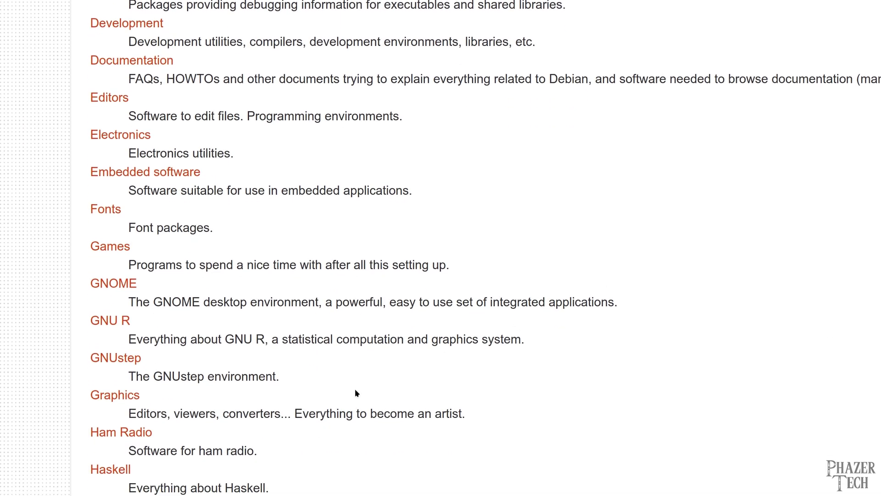
middle_click(270, 404)
left_click(273, 414)
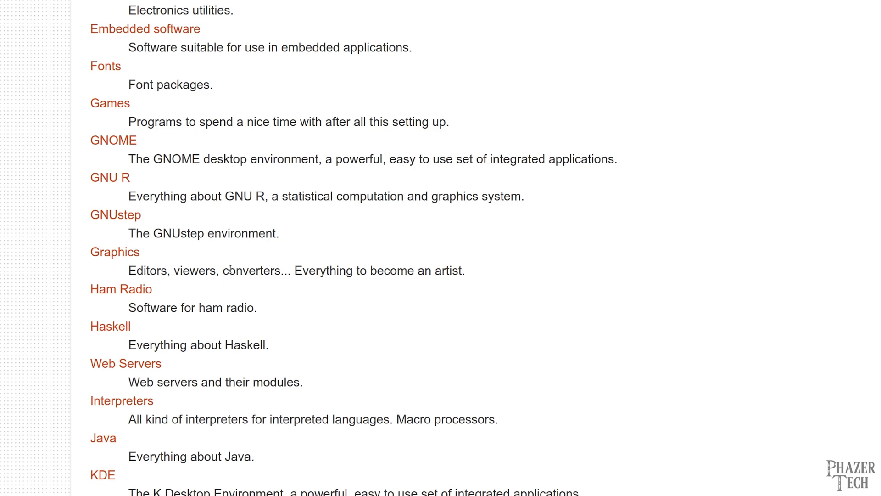
Open noble's Graphics section and autoscroll through its packages.
left_click(117, 253)
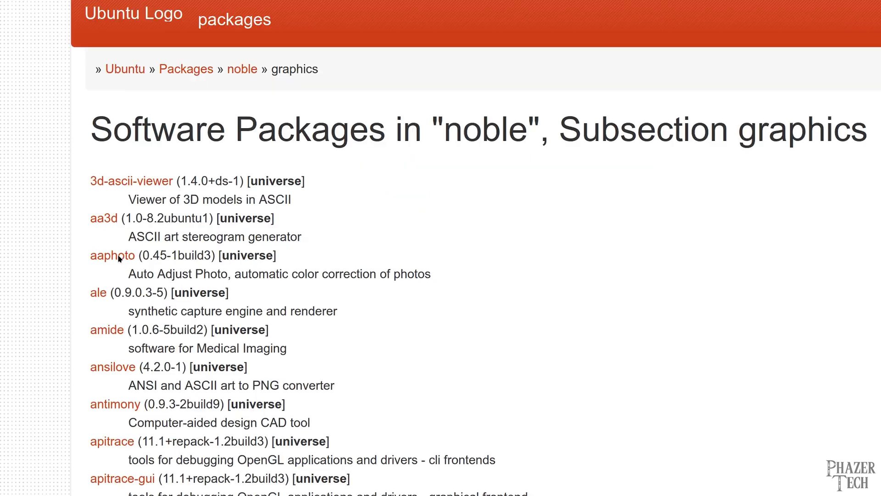
middle_click(495, 233)
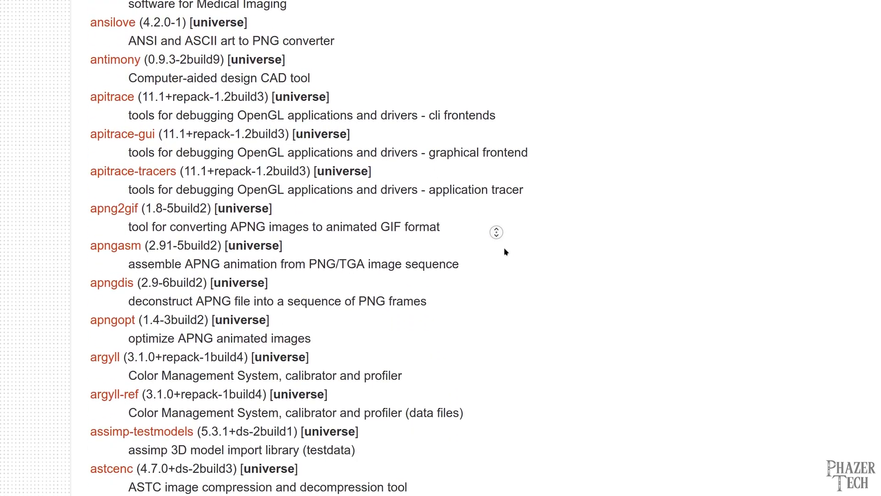
left_click(505, 251)
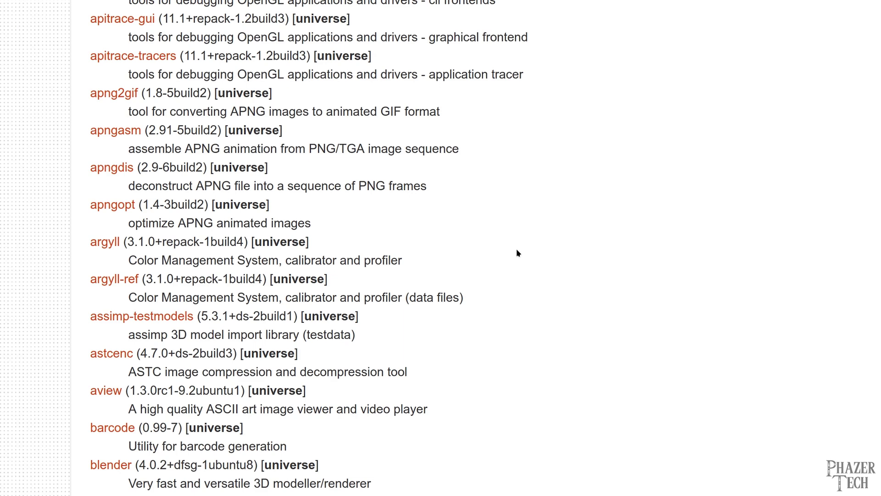
Return to the noble sections list and scroll down it.
key("alt+Left")
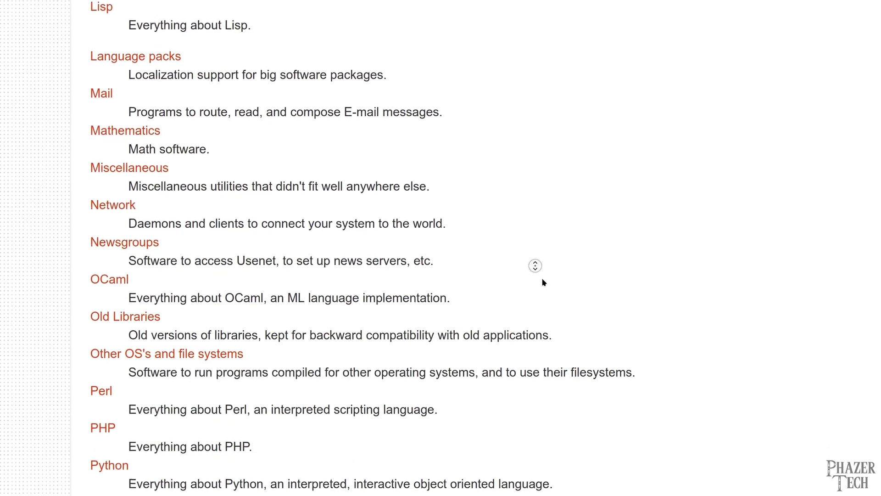
middle_click(544, 282)
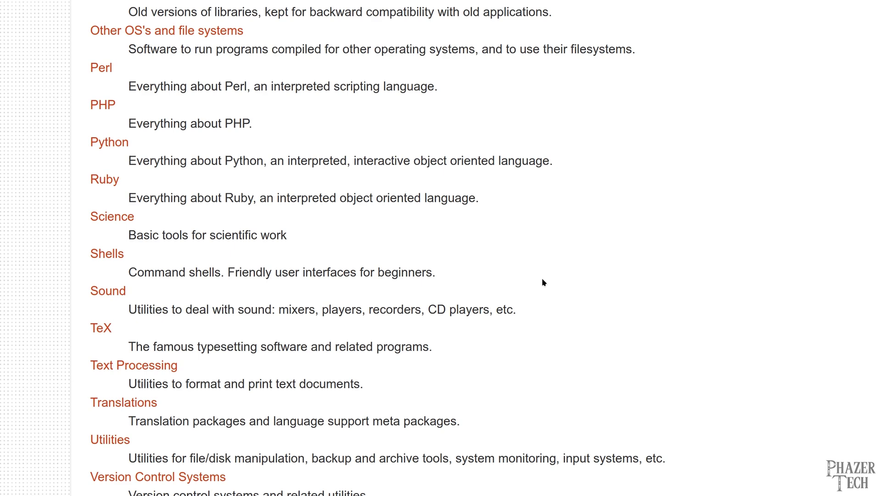
middle_click(543, 282)
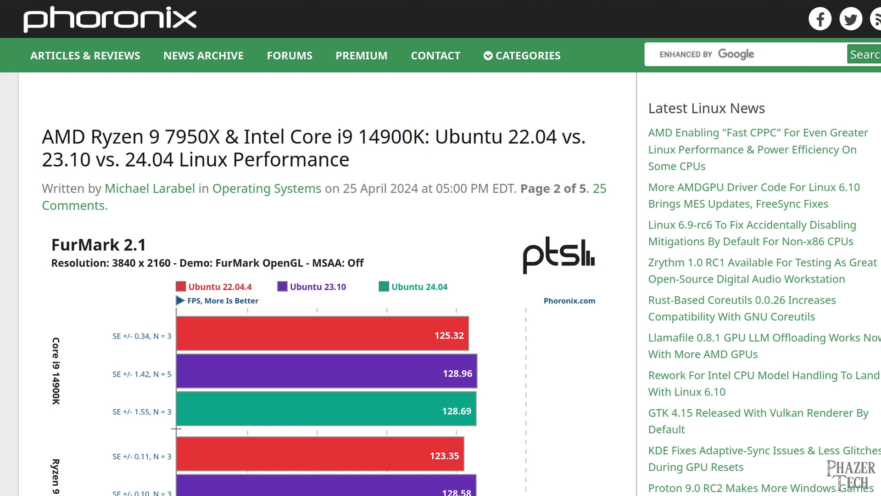
Scroll through Phoronix's FurMark charts for the Ryzen 9 7950X and Core i9 14900K.
scroll(440, 248, "down", 5)
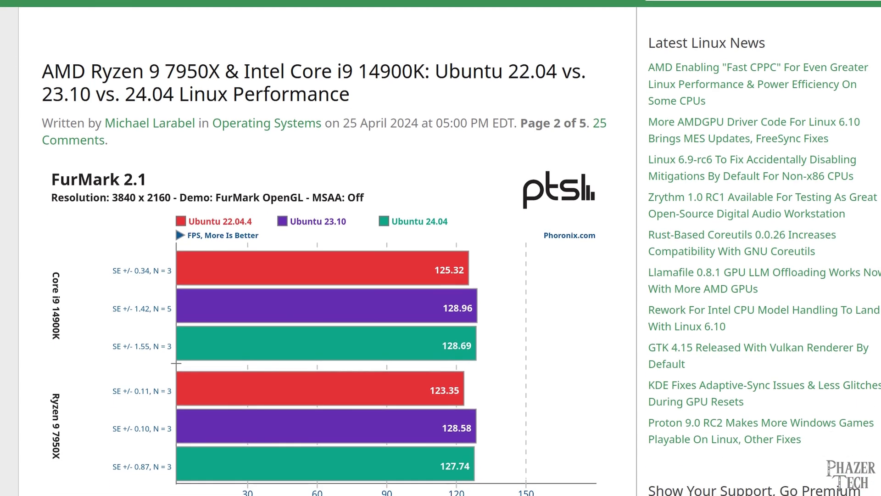
scroll(441, 248, "down", 6)
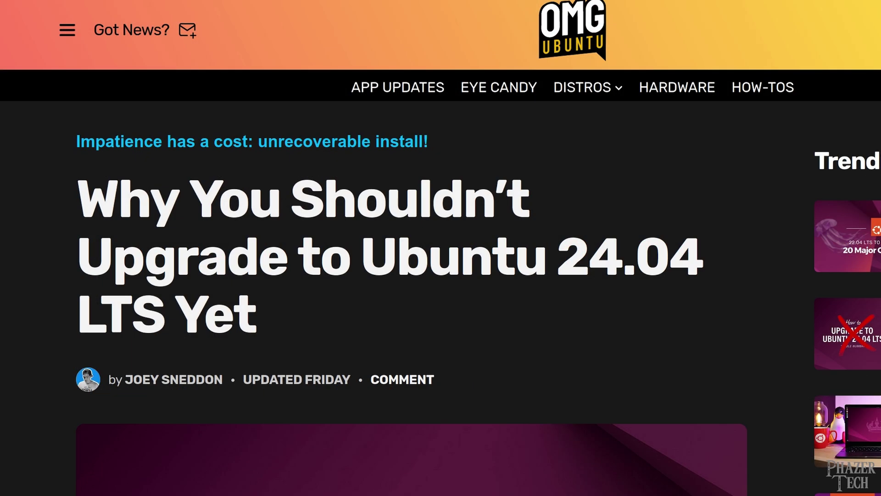
Scroll the OMG! Ubuntu upgrade-warning article down to the critical-fixes paragraph.
scroll(441, 248, "down", 10)
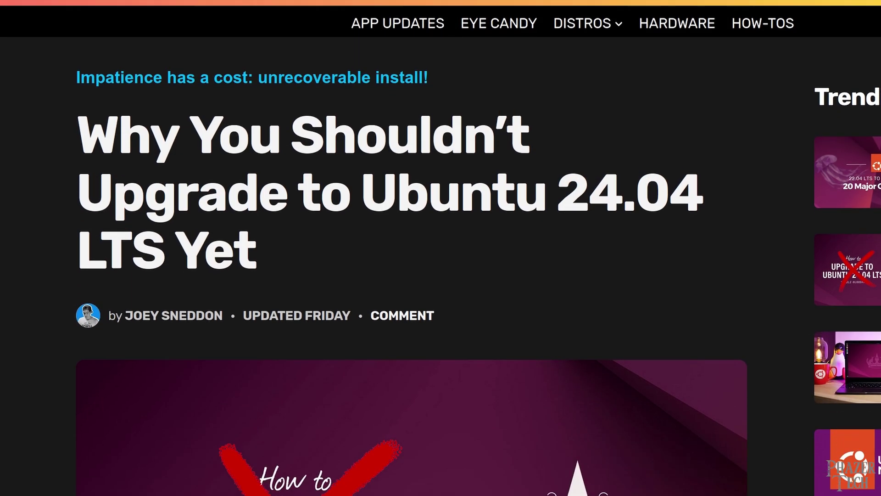
scroll(440, 248, "down", 8)
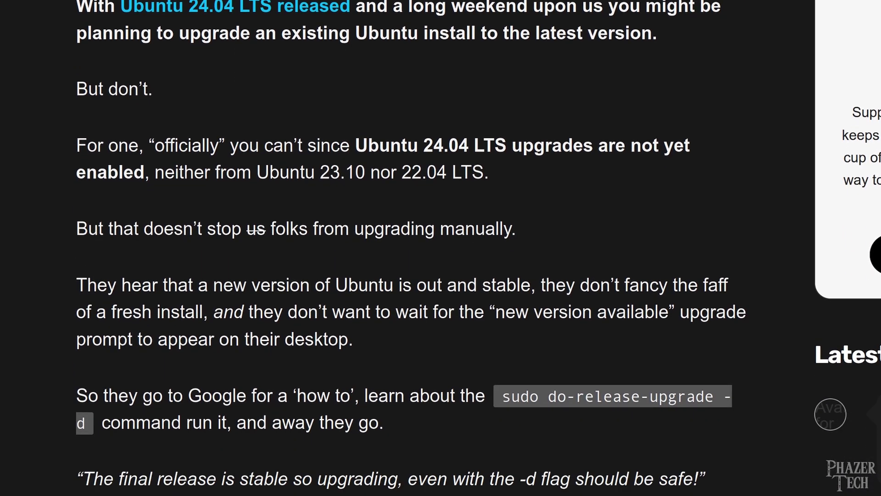
scroll(441, 247, "down", 10)
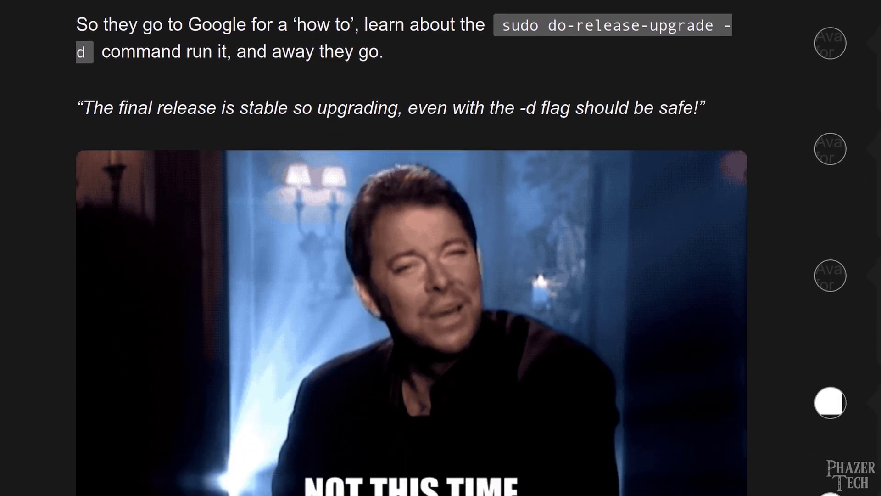
scroll(440, 248, "down", 1)
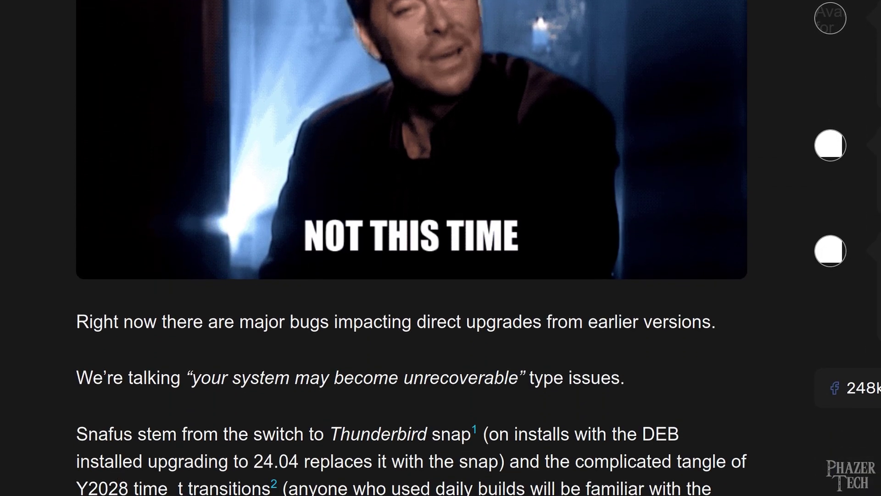
scroll(412, 248, "down", 3)
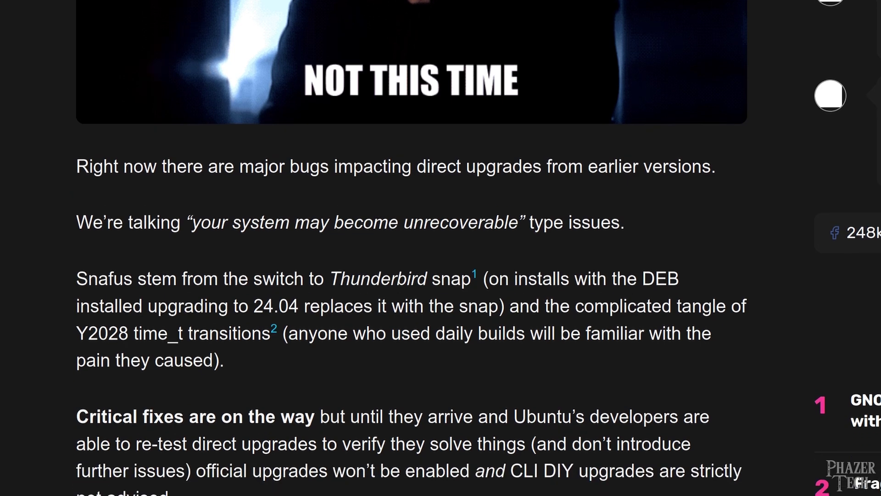
scroll(411, 248, "down", 1)
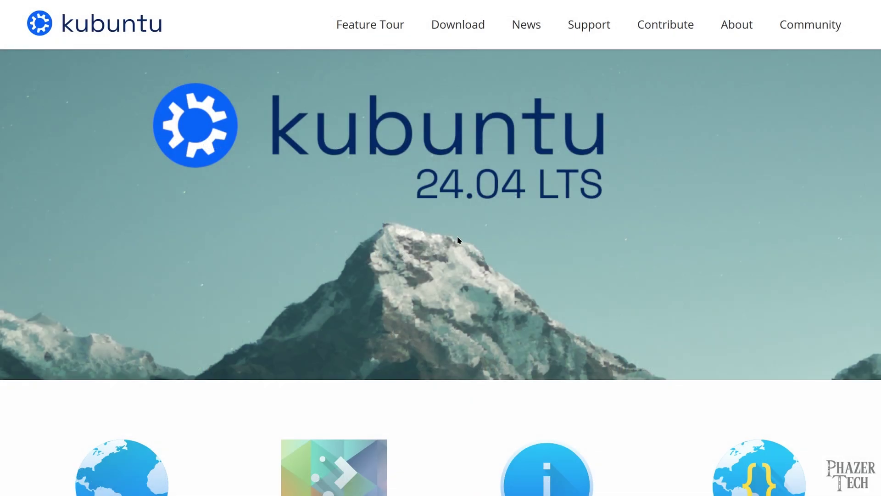
Go to the Download page from kubuntu.org's top navigation bar.
left_click(469, 22)
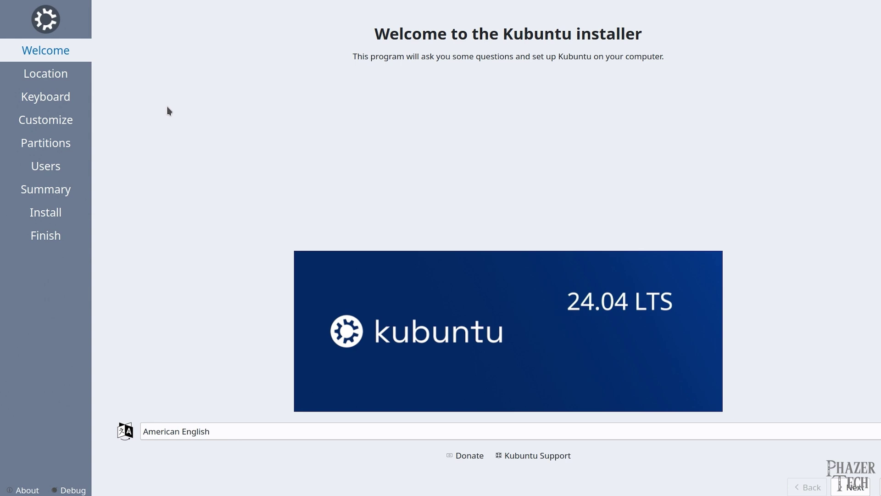
Keep American English as the language and accept the America/Los Angeles timezone.
left_click(853, 490)
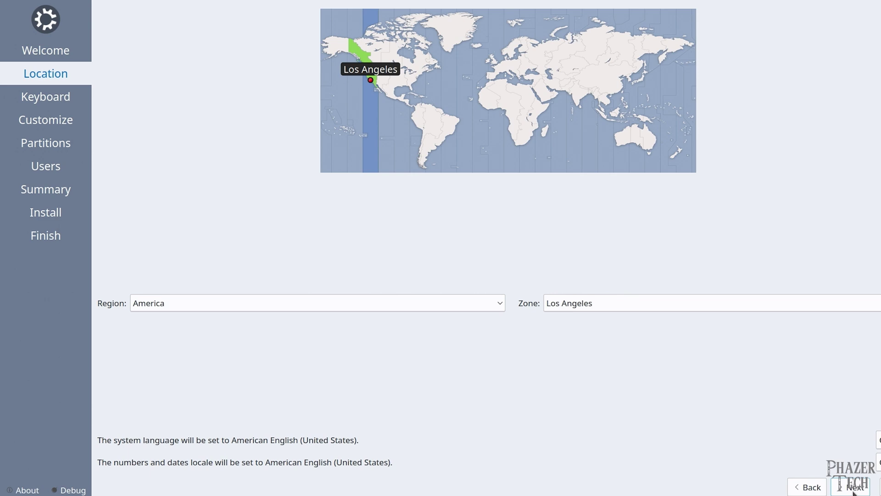
left_click(853, 489)
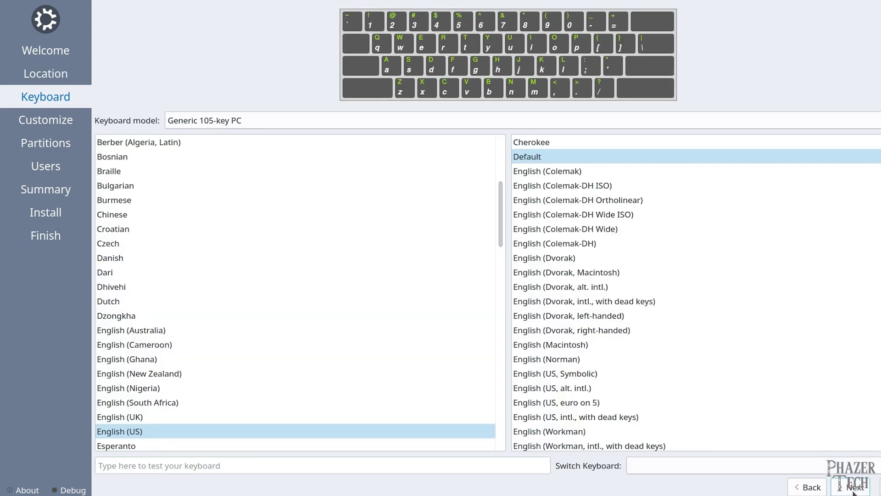
Accept the English (US), Default, Generic 105-key PC keyboard layout and continue installing.
left_click(853, 489)
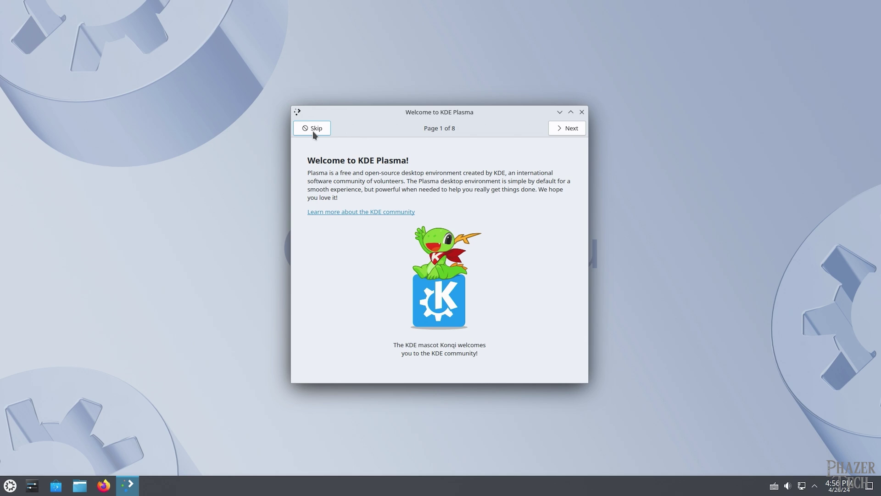
Dismiss the Plasma welcome tour and open a maximized Konsole with enlarged text.
left_click(315, 135)
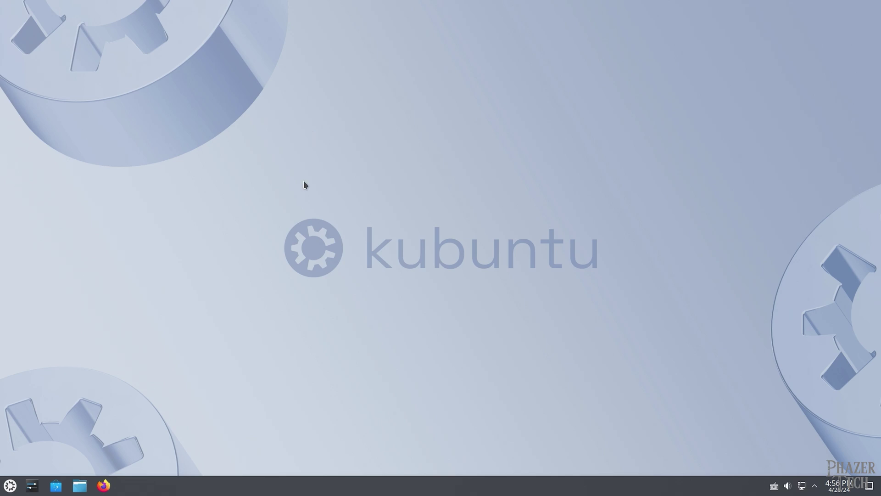
left_click(9, 487)
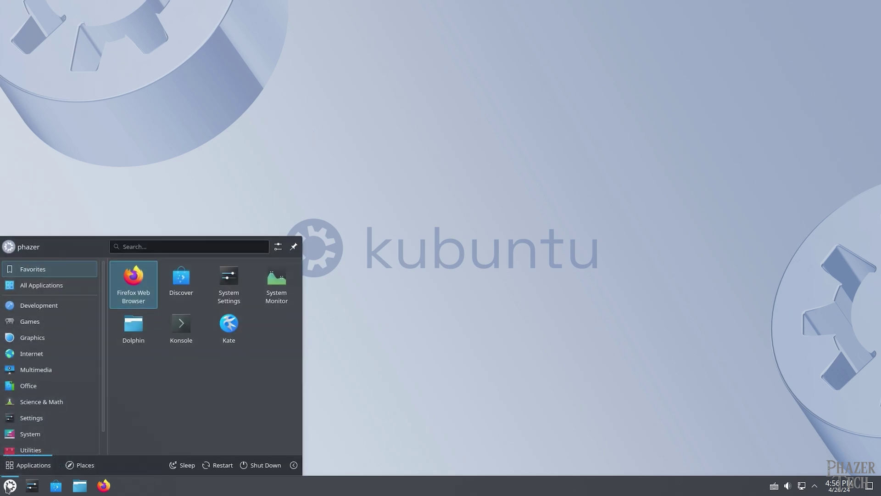
left_click(193, 333)
key("ctrl+plus")
key("ctrl+plus")
key("ctrl+plus")
key("ctrl+plus")
key("ctrl+plus")
left_click(683, 94)
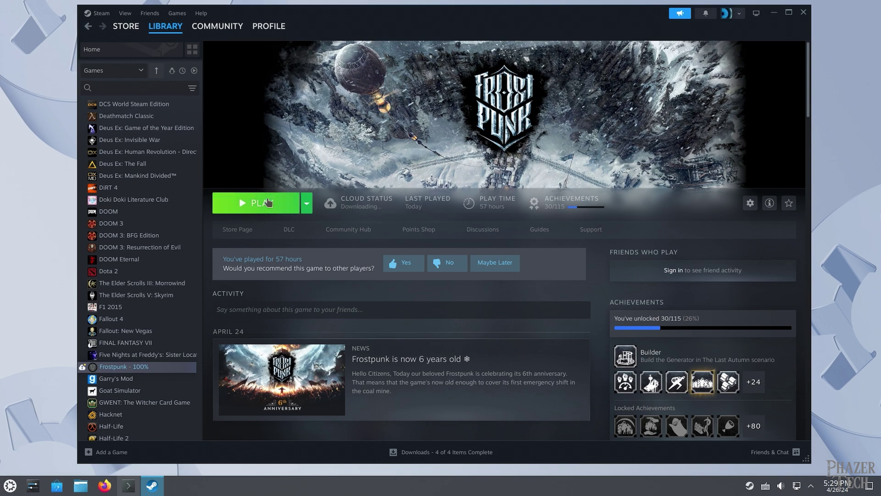
Start Frostpunk with the PLAY button on its Steam library page.
left_click(268, 202)
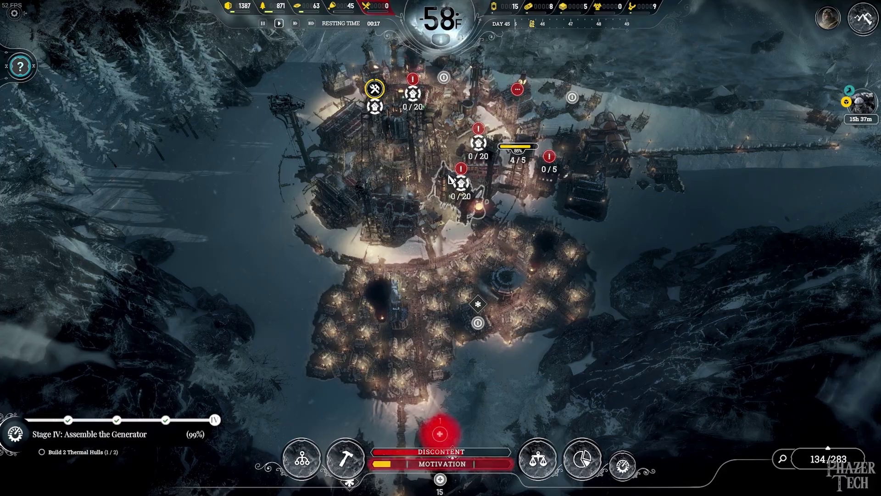
Rotate the city view and inspect the Large Resource Depot, coal depot and a citizen.
scroll(543, 169, "up", 5)
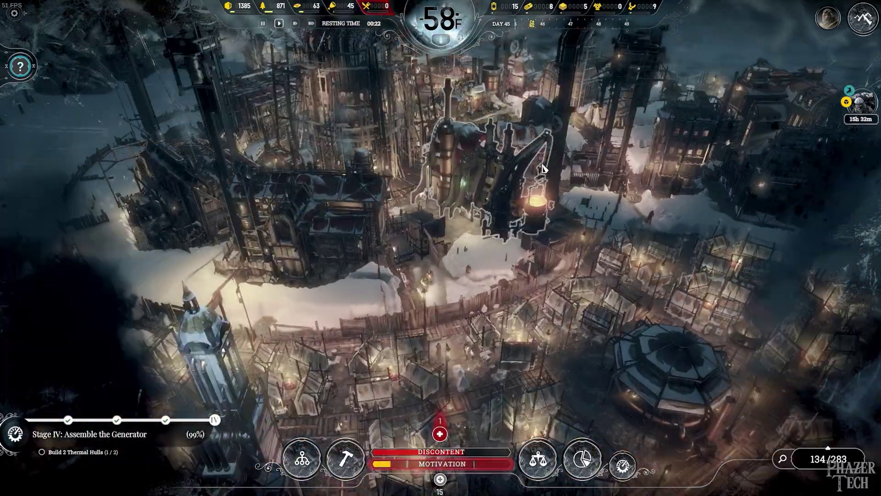
key("e")
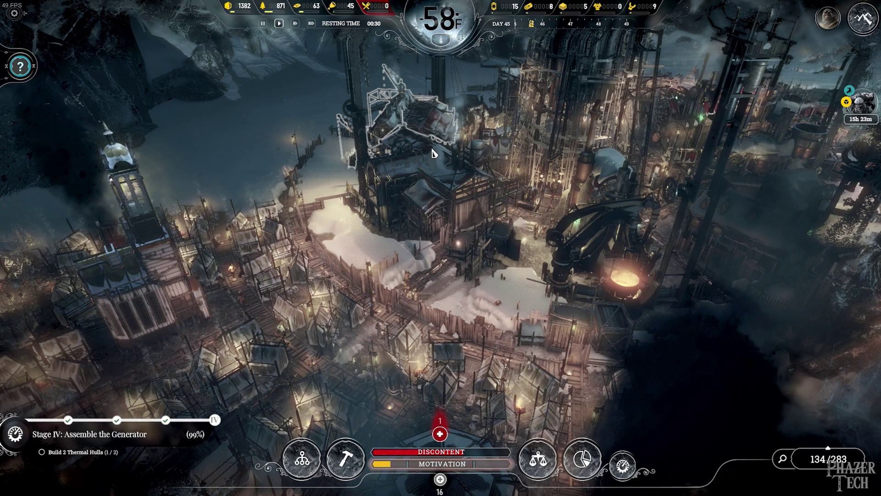
left_click(461, 144)
left_click(423, 212)
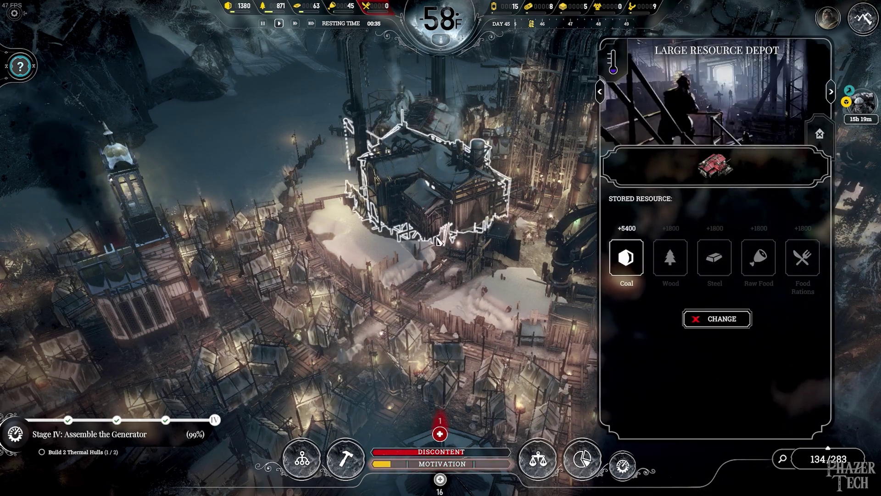
left_click(410, 306)
On the Frostland map, review the Construction Site, food Transport and Lake Full of Fish camp.
key("m")
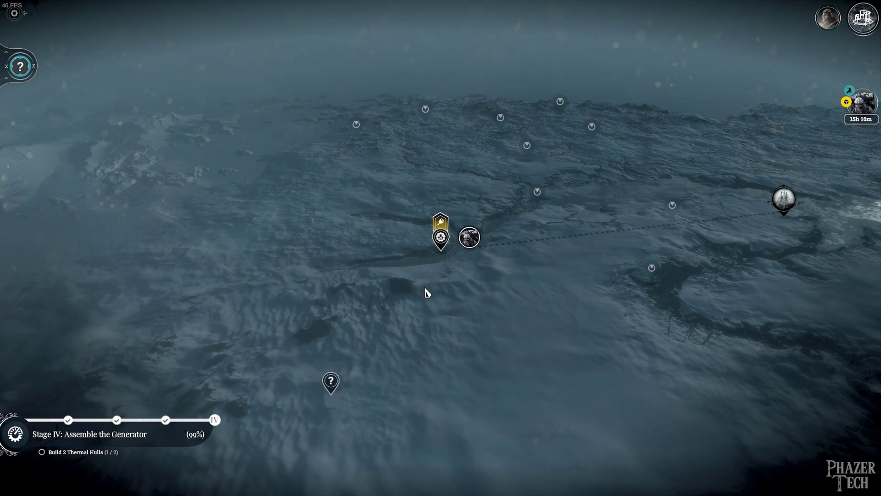
left_click(784, 199)
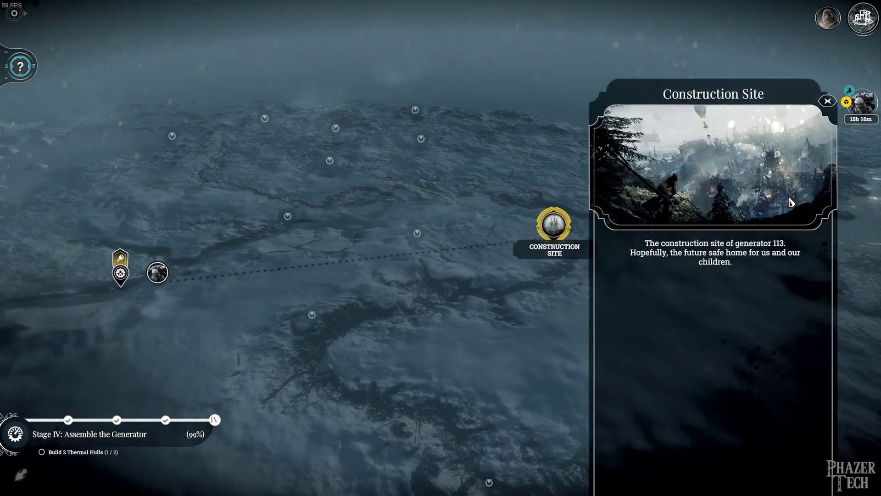
left_click(6, 290)
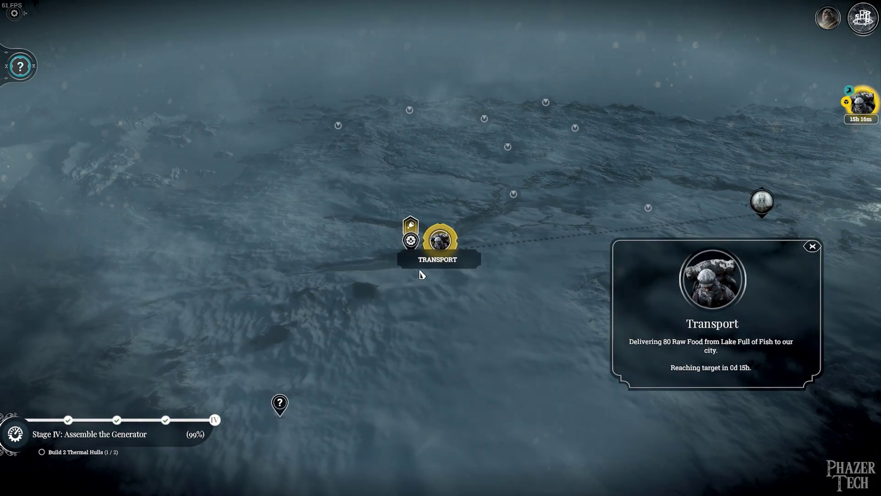
left_click(412, 240)
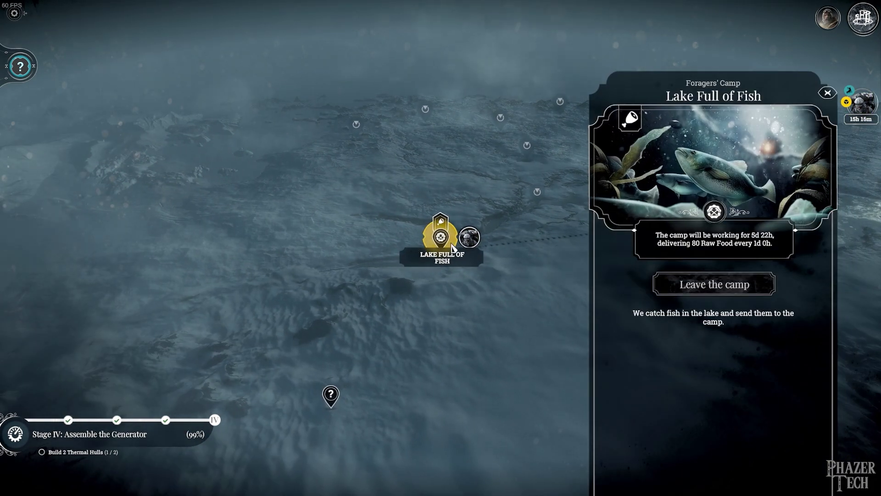
left_click(455, 198)
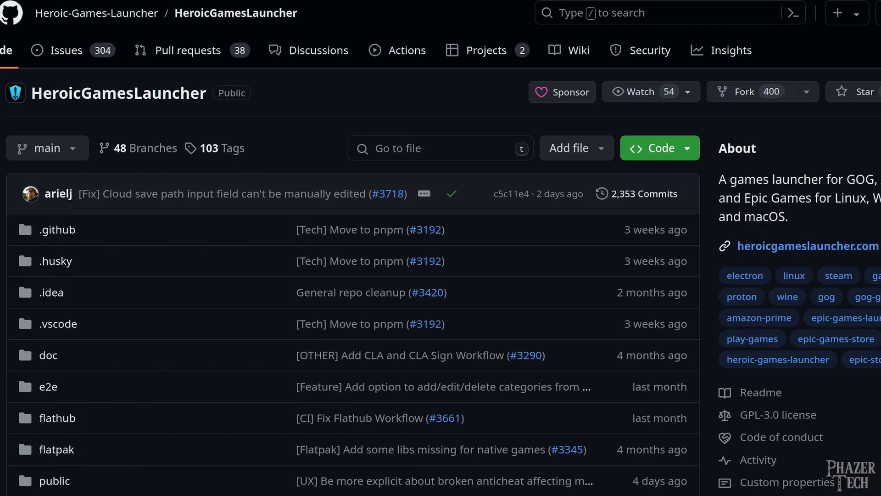
Scroll down the installer window to read the heroic_2.14.1_amd64.deb dependency error.
scroll(440, 247, "down", 5)
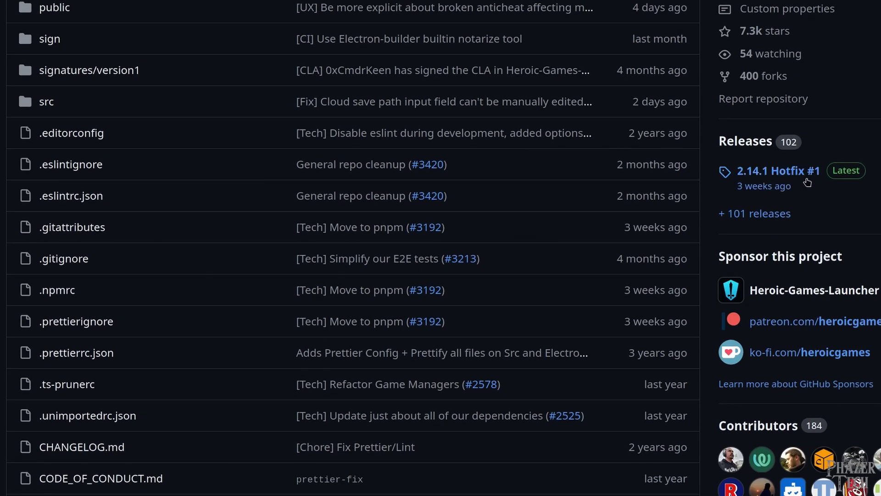
Open the HeroicGamesLauncher 2.14.1 Hotfix #1 release from the repo's Releases list.
left_click(807, 178)
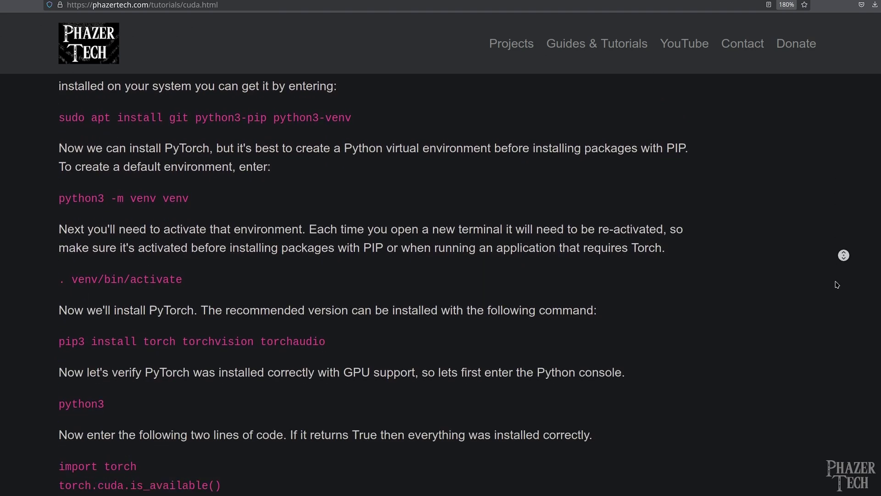
Autoscroll the PhazerTech CUDA tutorial down to the YOLOv5 and Stable Diffusion Web UI sections.
middle_click(772, 238)
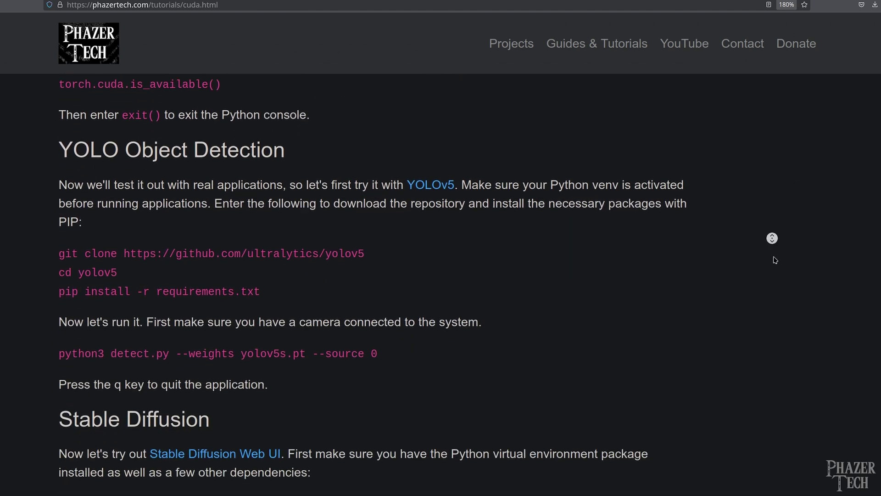
left_click(771, 248)
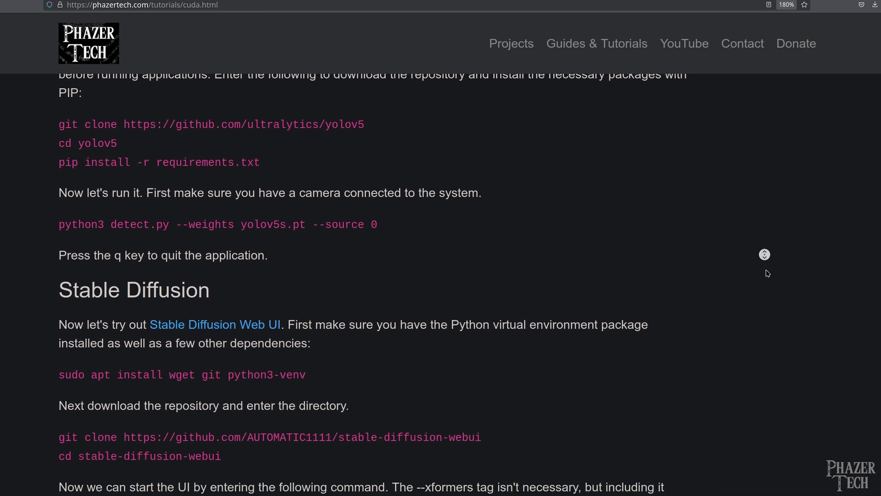
Autoscroll the CUDA guide briefly toward the Stable Diffusion Web UI install link.
middle_click(767, 273)
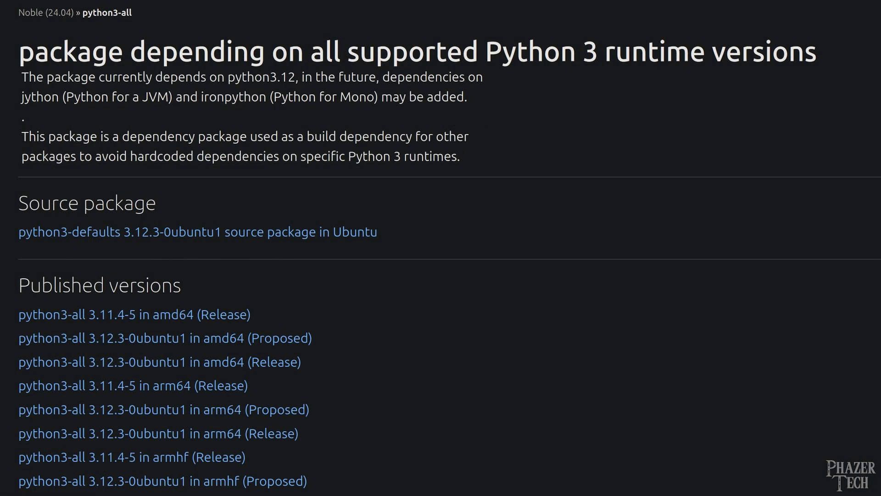
Scroll through the Noble python3-all package page's Published versions list.
scroll(441, 248, "down", 5)
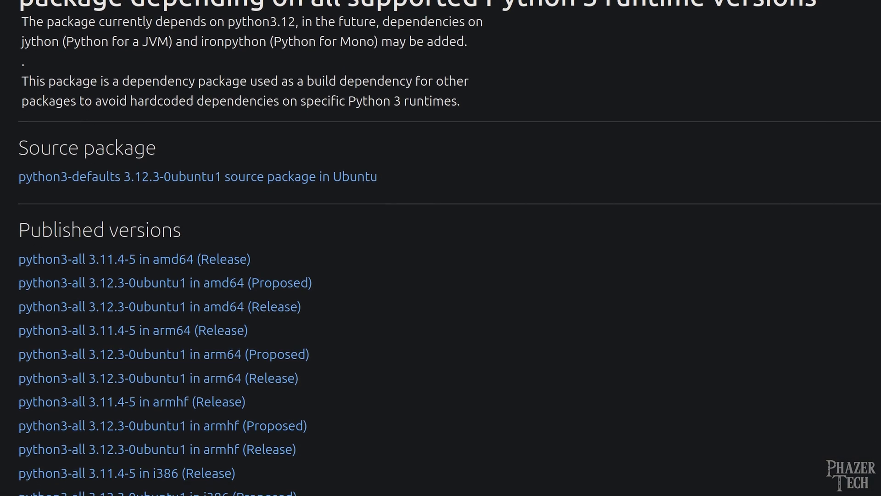
scroll(441, 248, "down", 3)
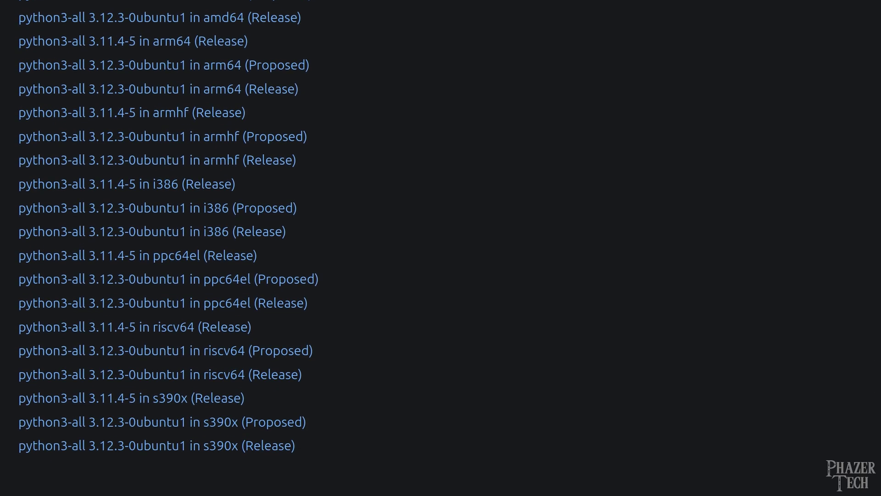
scroll(441, 247, "up", 1)
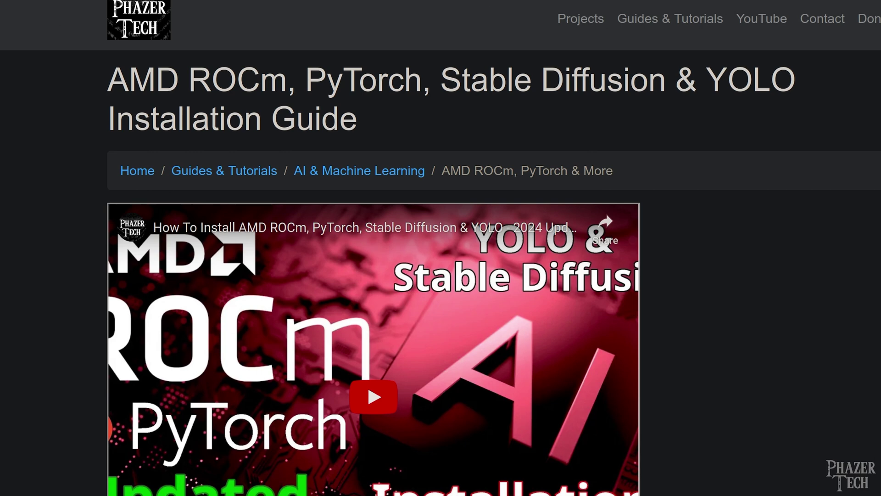
Scroll the AMD ROCm guide down to the Ubuntu driver and ROCm install commands.
scroll(441, 276, "down", 12)
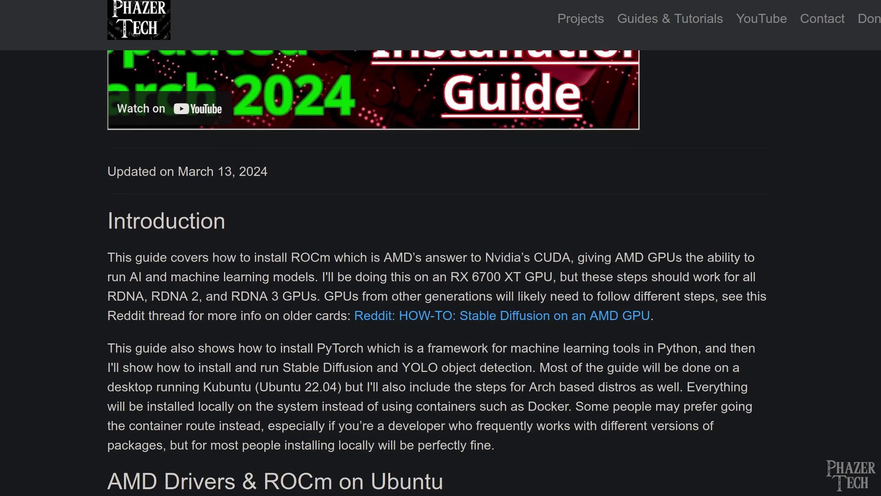
scroll(441, 276, "down", 5)
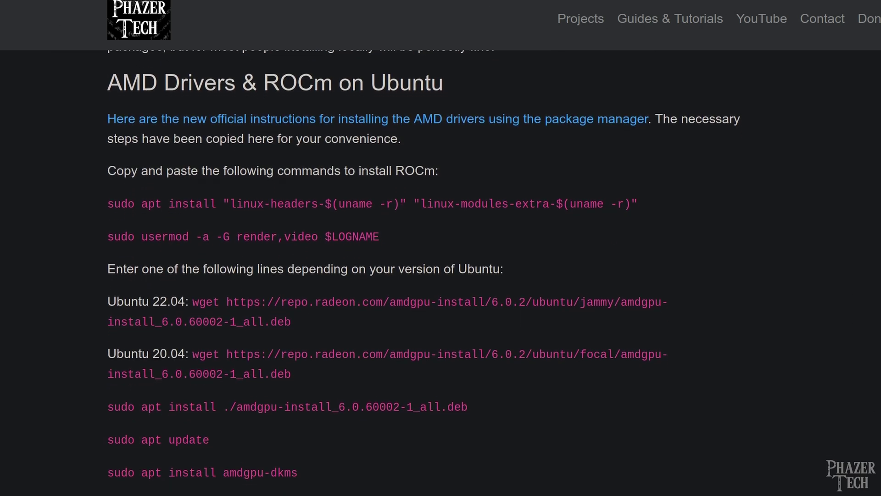
scroll(441, 276, "down", 1)
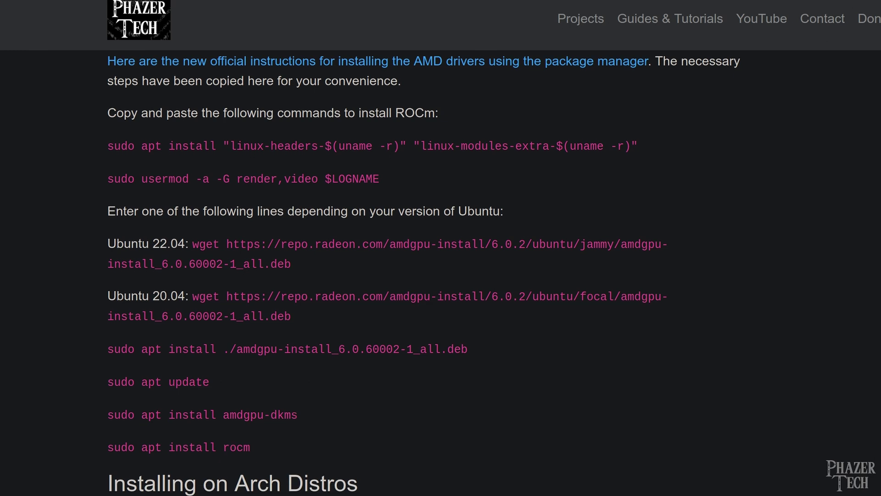